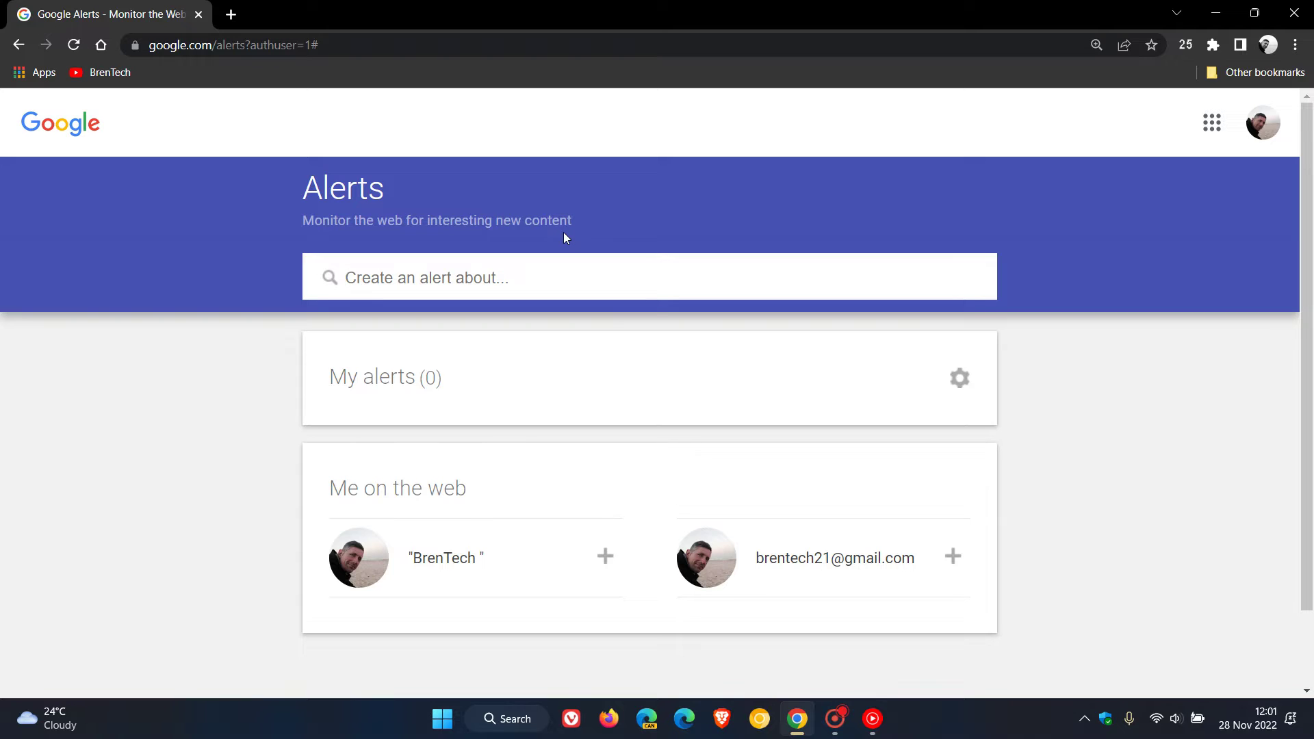
Step: Enter brentech as the new alert's topic and reveal its extra options
{"action": "left_click", "coordinate": [584, 266]}
{"action": "type", "text": "bre"}
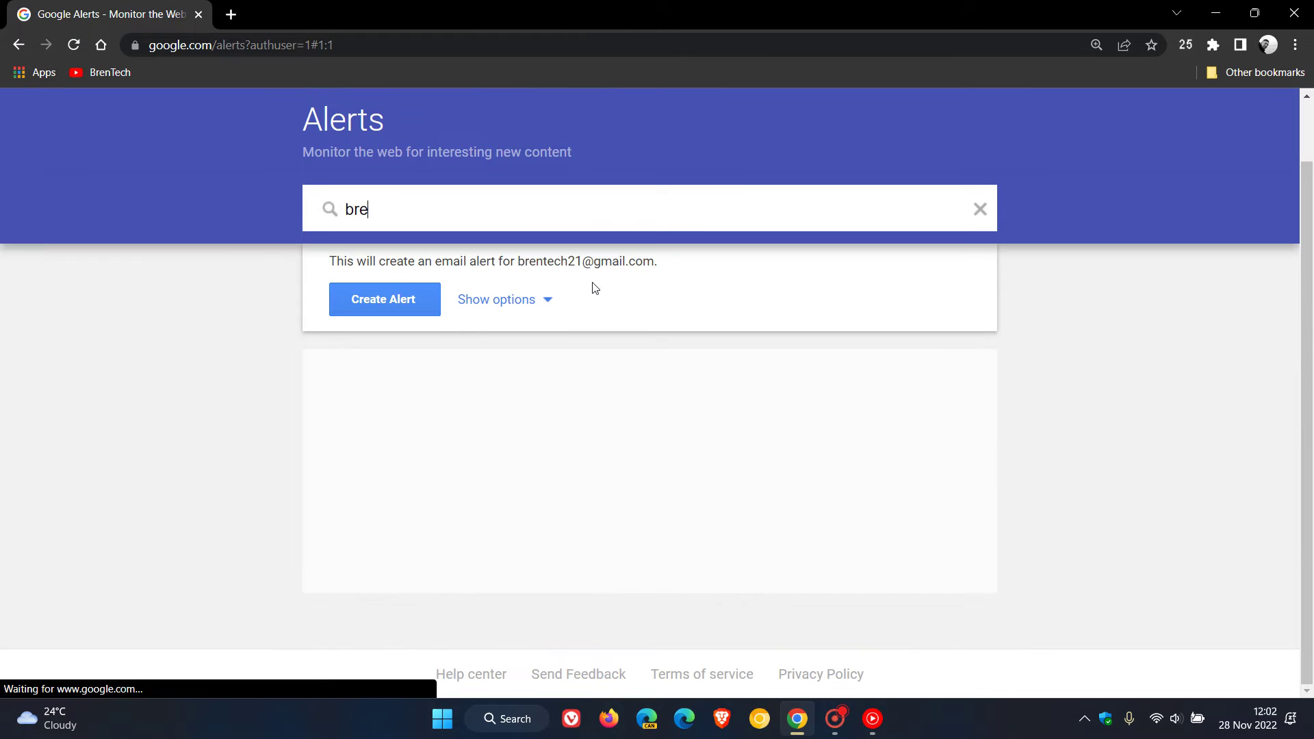
{"action": "type", "text": "ntech"}
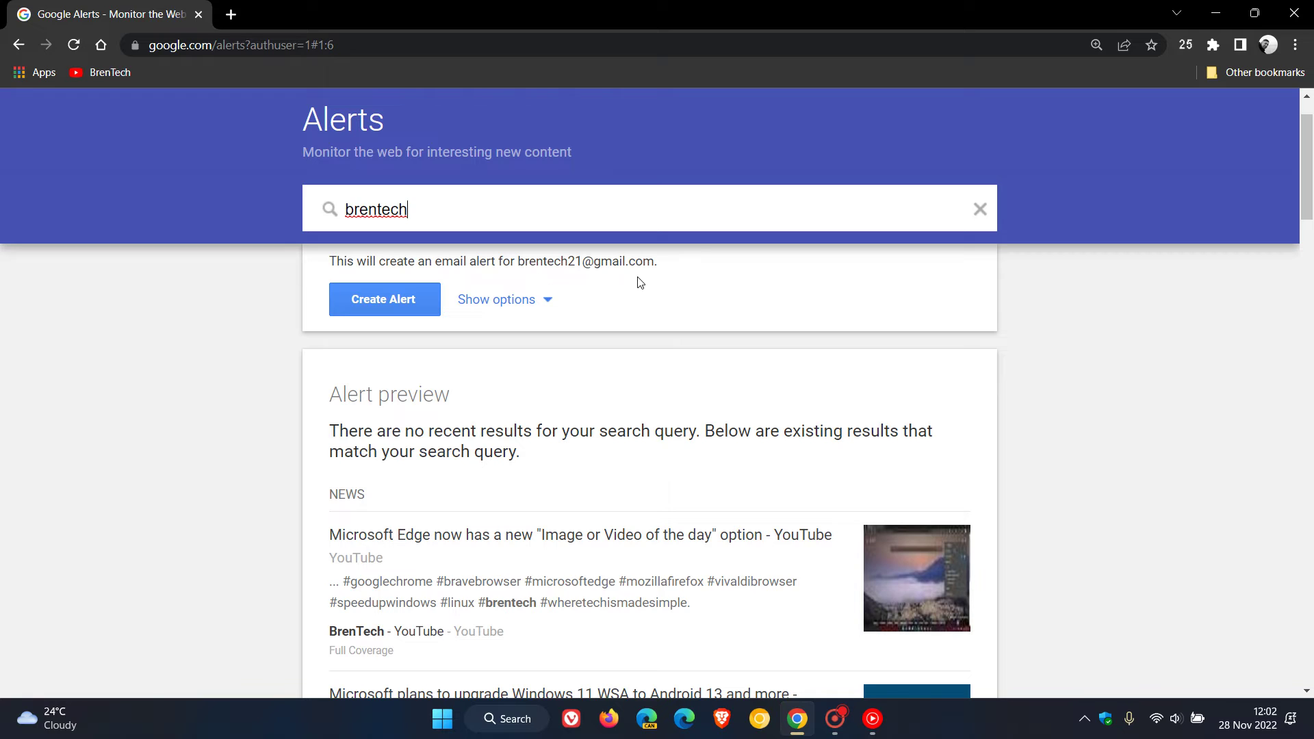
{"action": "left_click", "coordinate": [529, 306]}
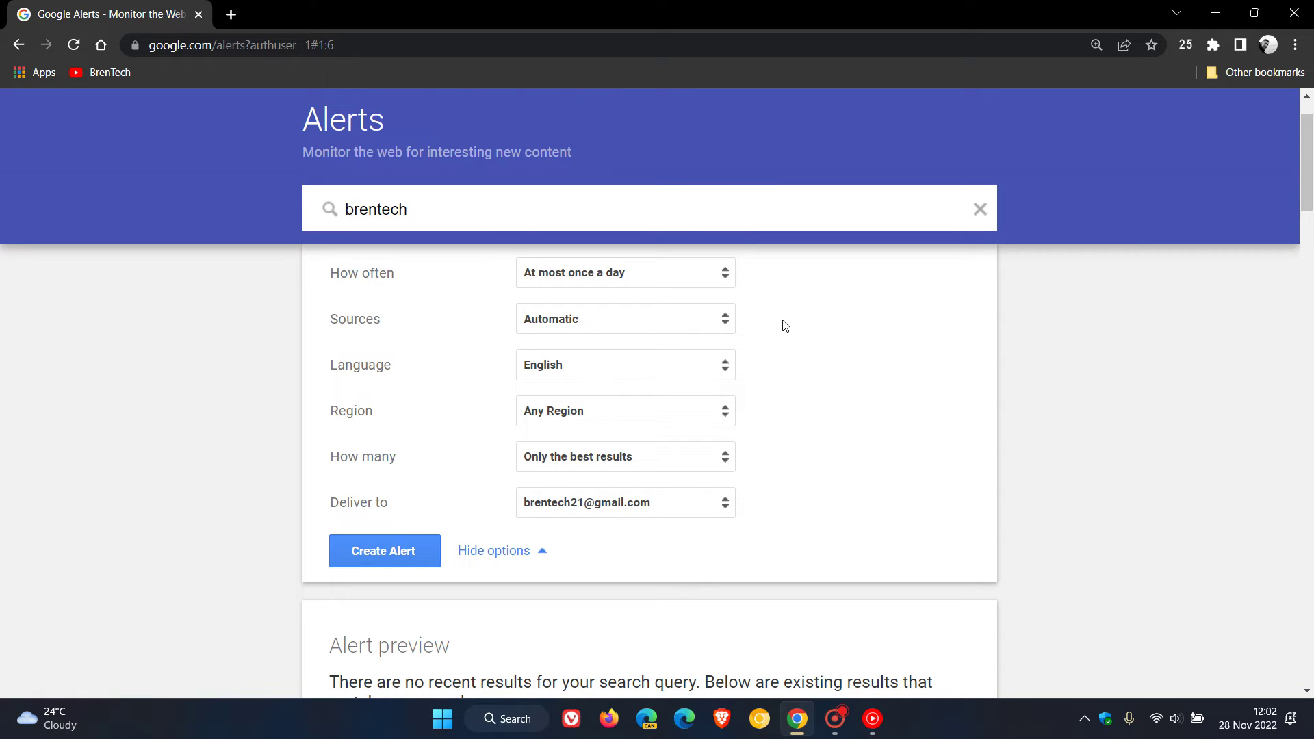
Step: Keep default frequency, Automatic sources, result count and e-mail delivery, then create the alert
{"action": "left_click", "coordinate": [724, 271]}
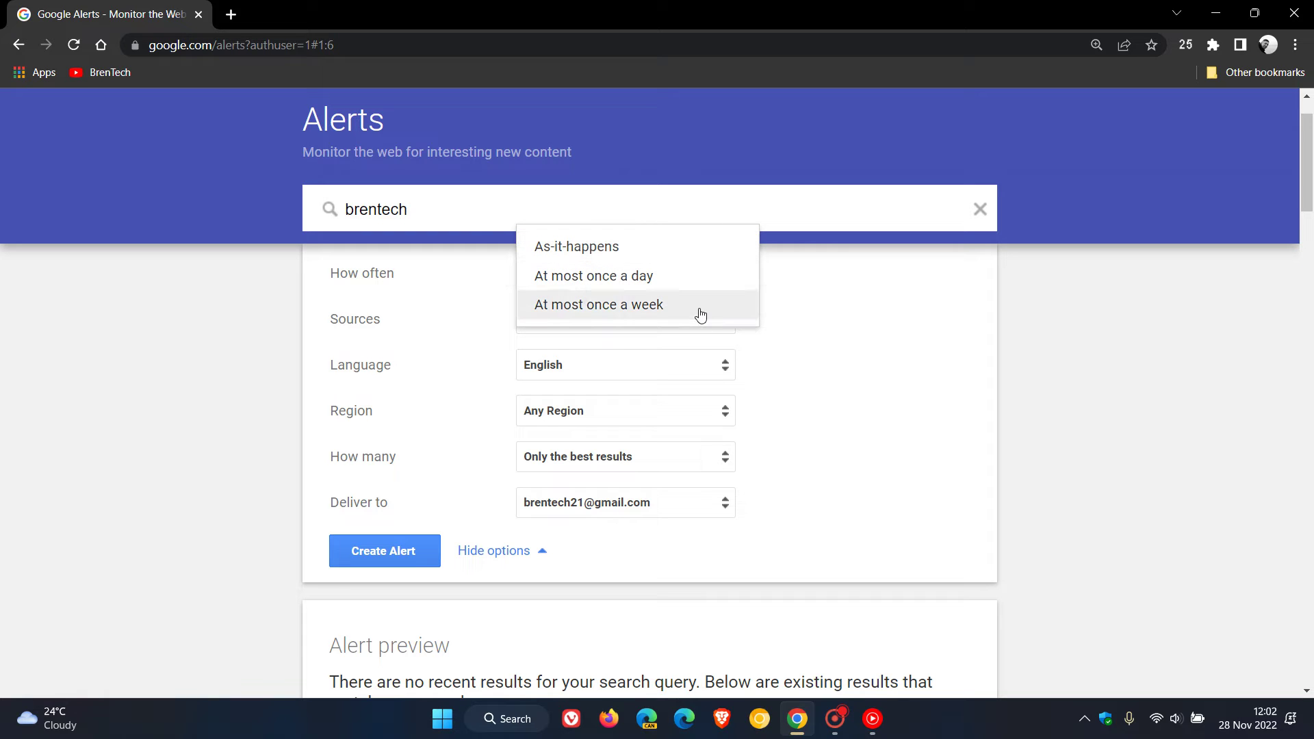
{"action": "left_click", "coordinate": [854, 371]}
{"action": "left_click", "coordinate": [727, 324]}
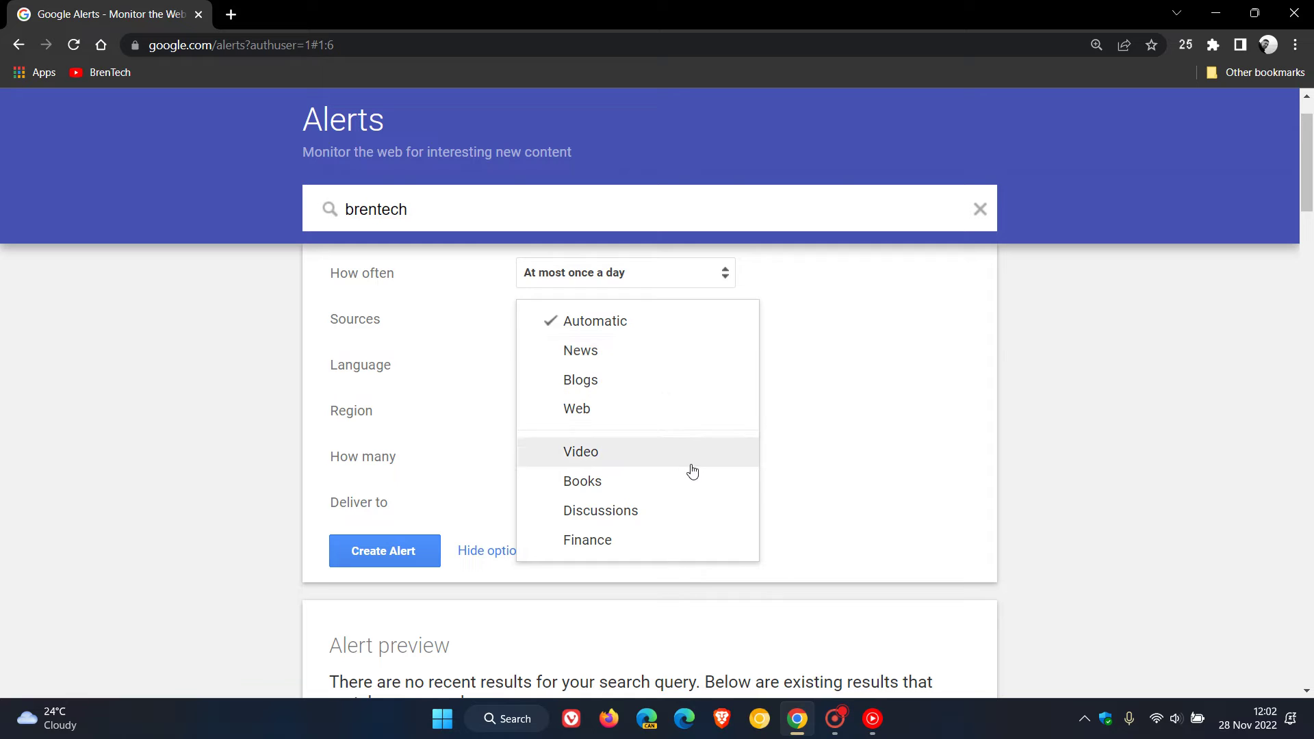
{"action": "left_click", "coordinate": [861, 450]}
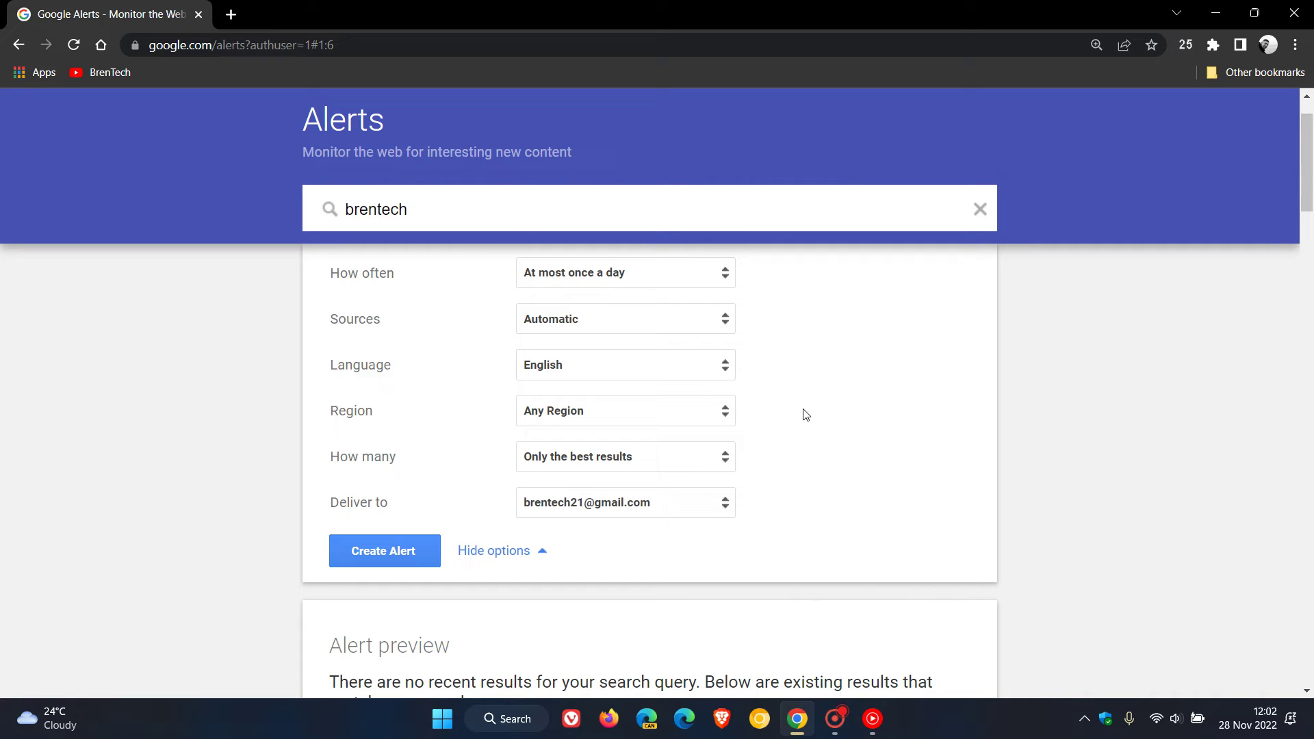
{"action": "left_click", "coordinate": [729, 462]}
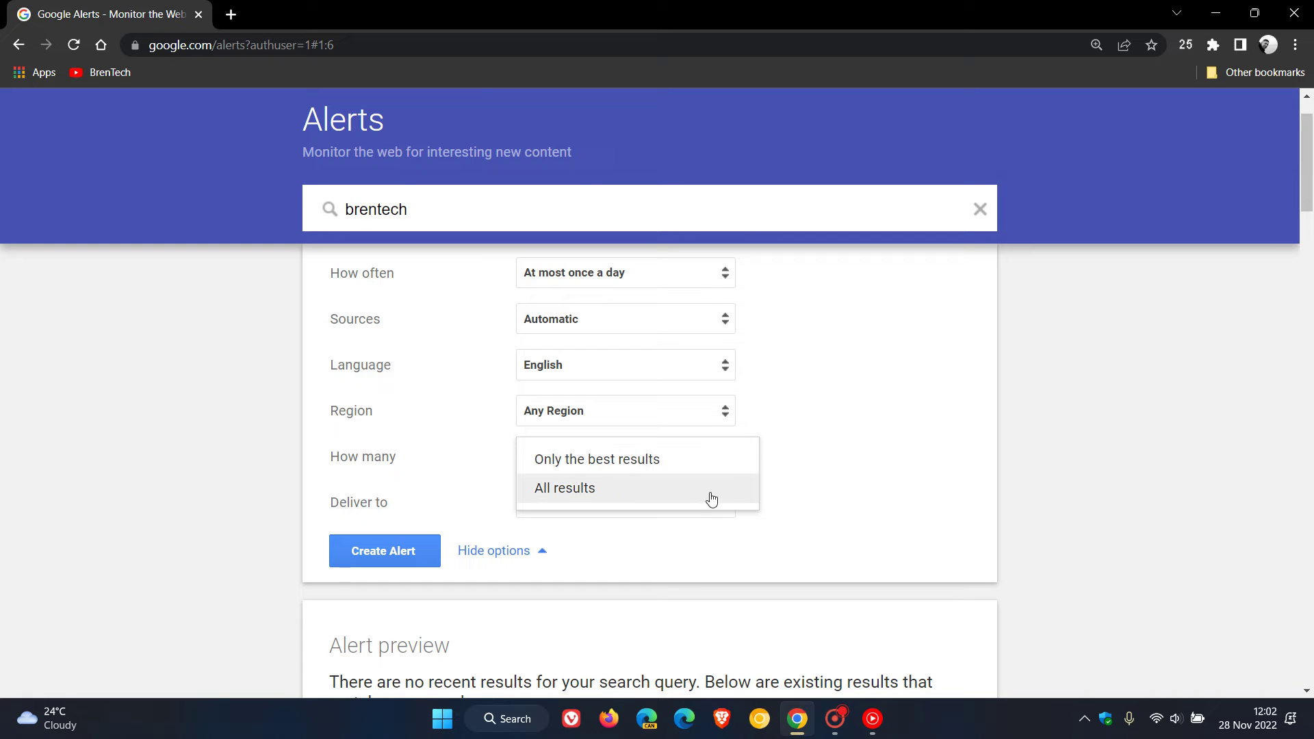
{"action": "left_click", "coordinate": [849, 464]}
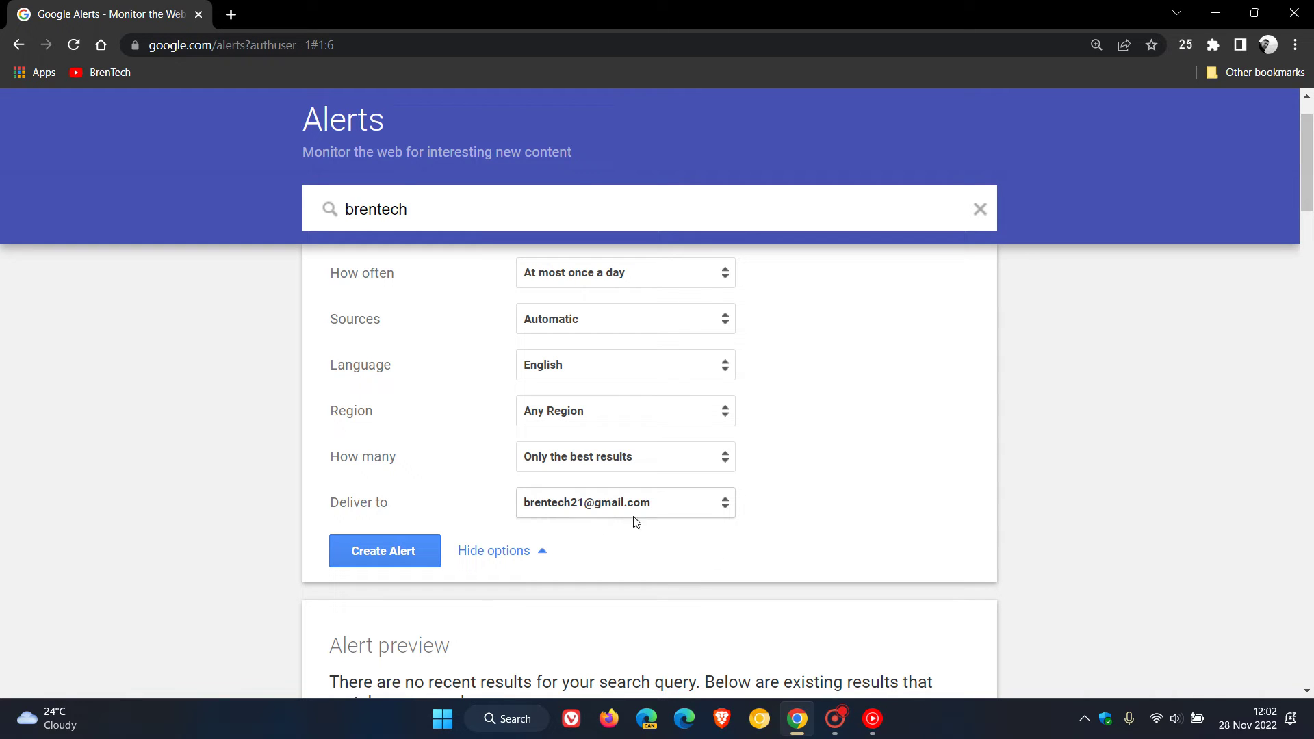
{"action": "left_click", "coordinate": [727, 509]}
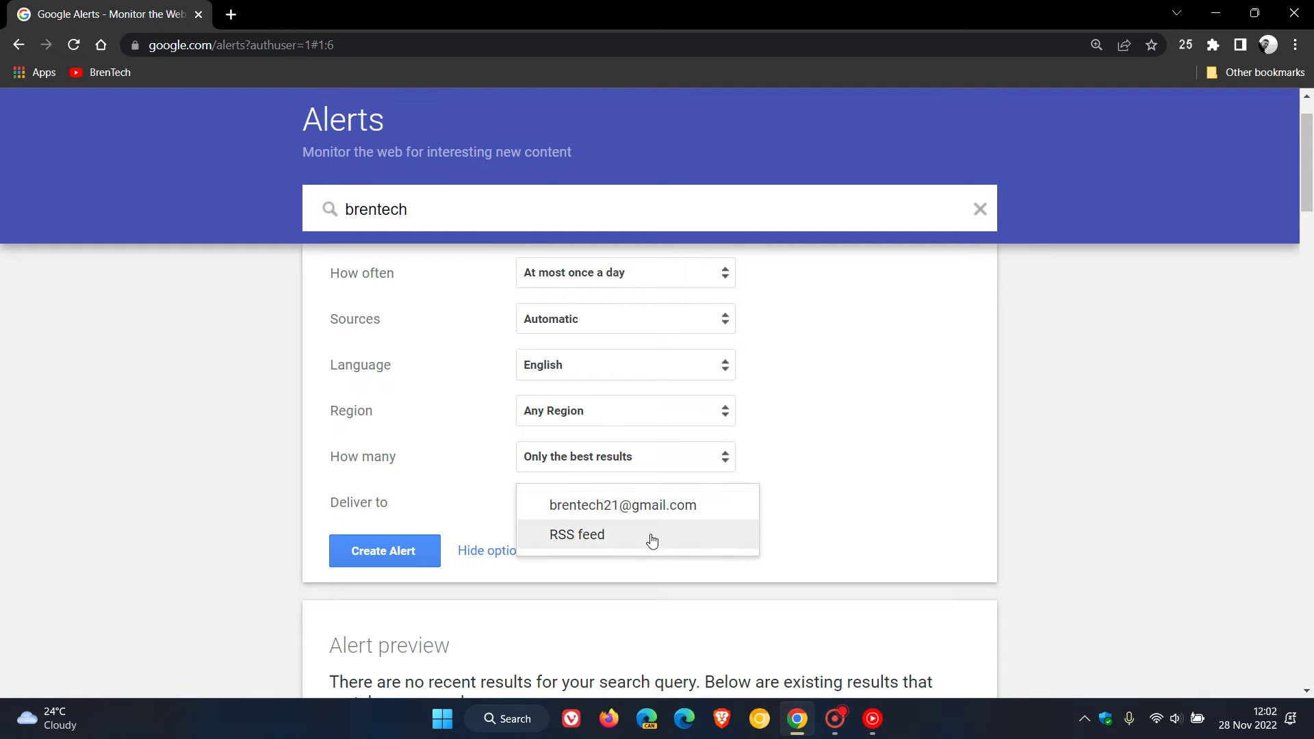
{"action": "left_click", "coordinate": [875, 462]}
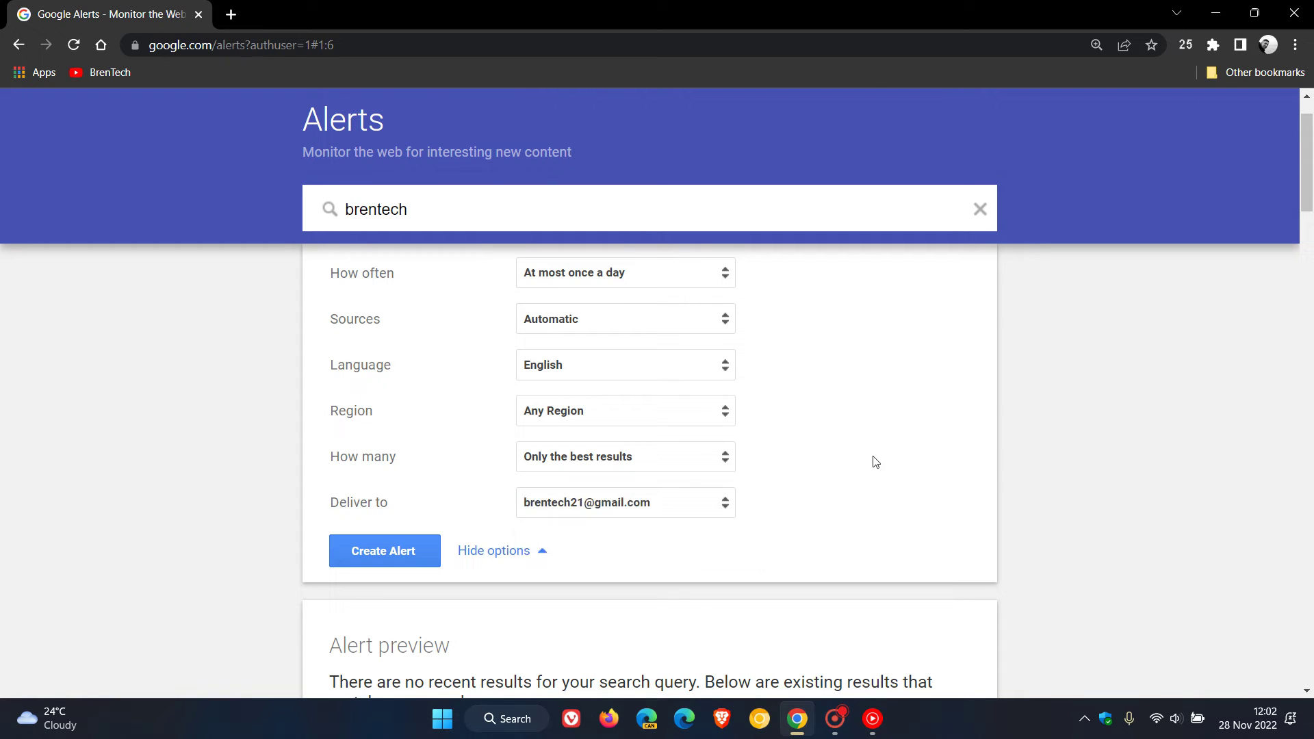
{"action": "left_click", "coordinate": [426, 551]}
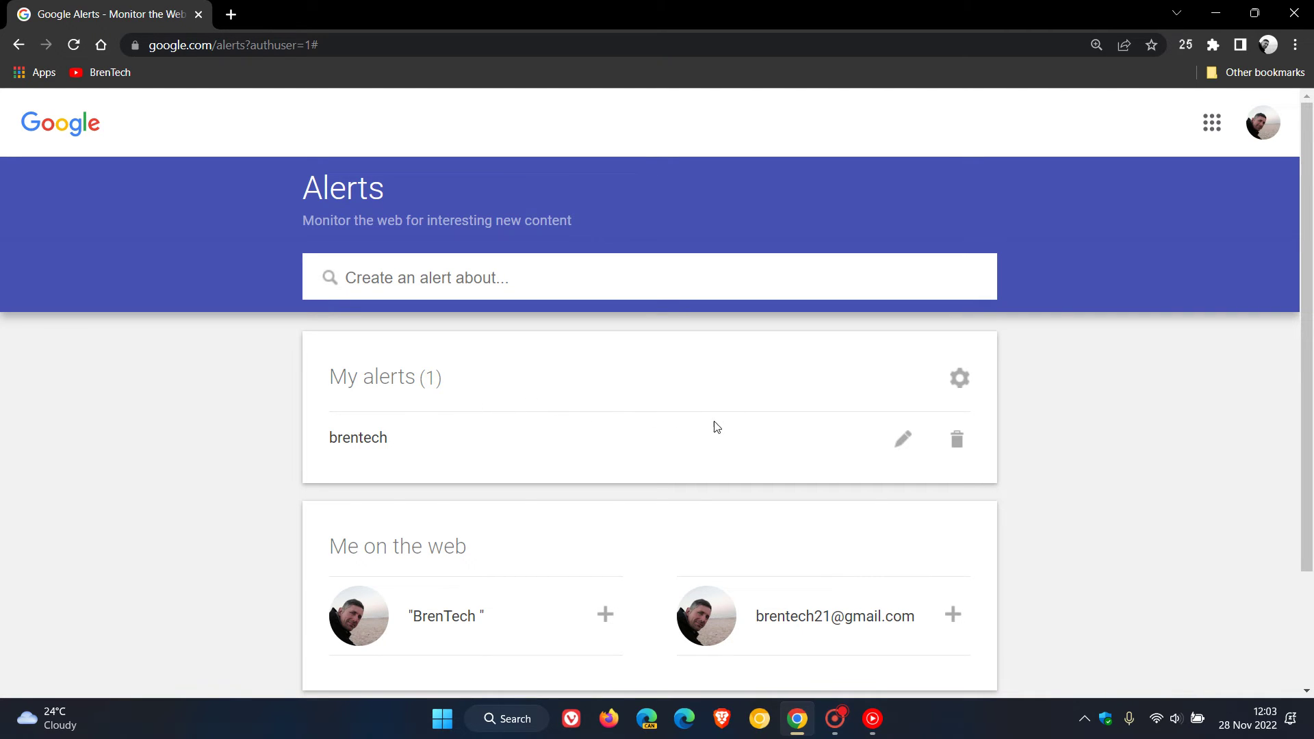
{"action": "scroll", "coordinate": [1093, 399], "scroll_direction": "down", "scroll_amount": 1}
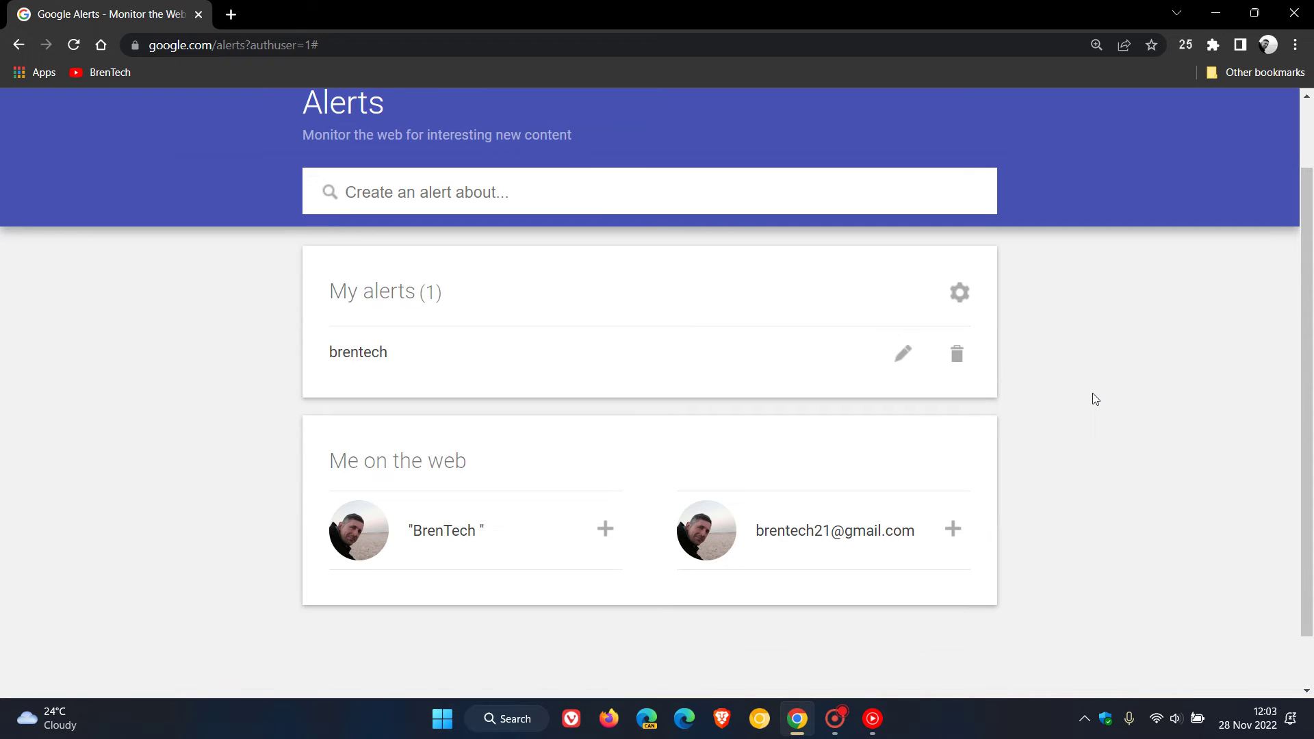
{"action": "scroll", "coordinate": [1093, 399], "scroll_direction": "down", "scroll_amount": 1}
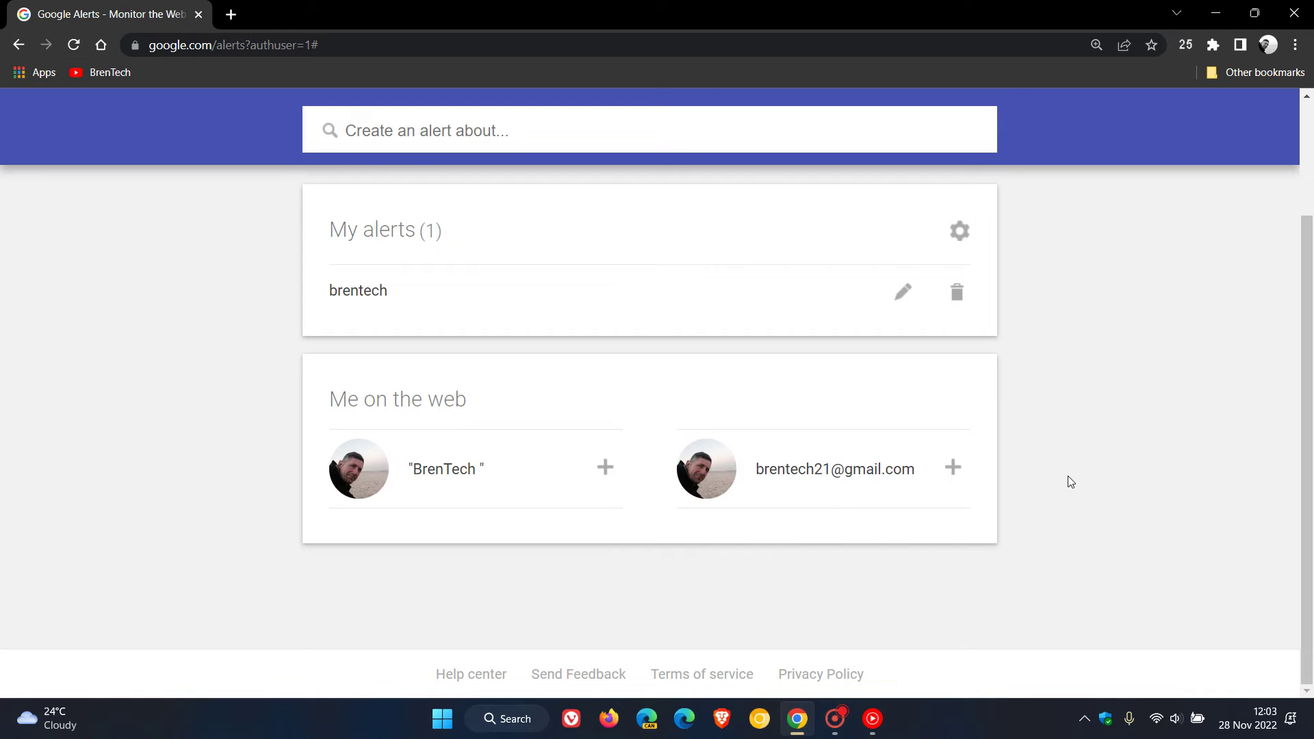
{"action": "scroll", "coordinate": [1067, 479], "scroll_direction": "up", "scroll_amount": 2}
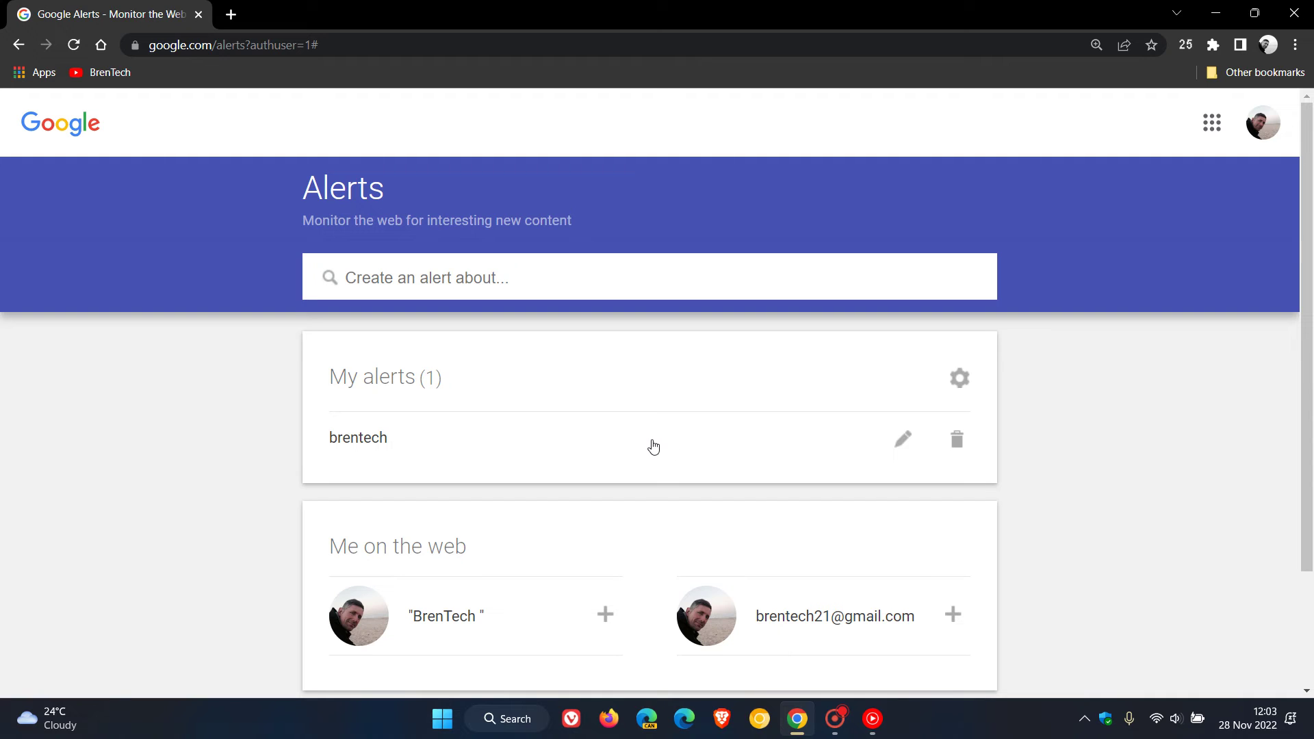
{"action": "left_click", "coordinate": [903, 441]}
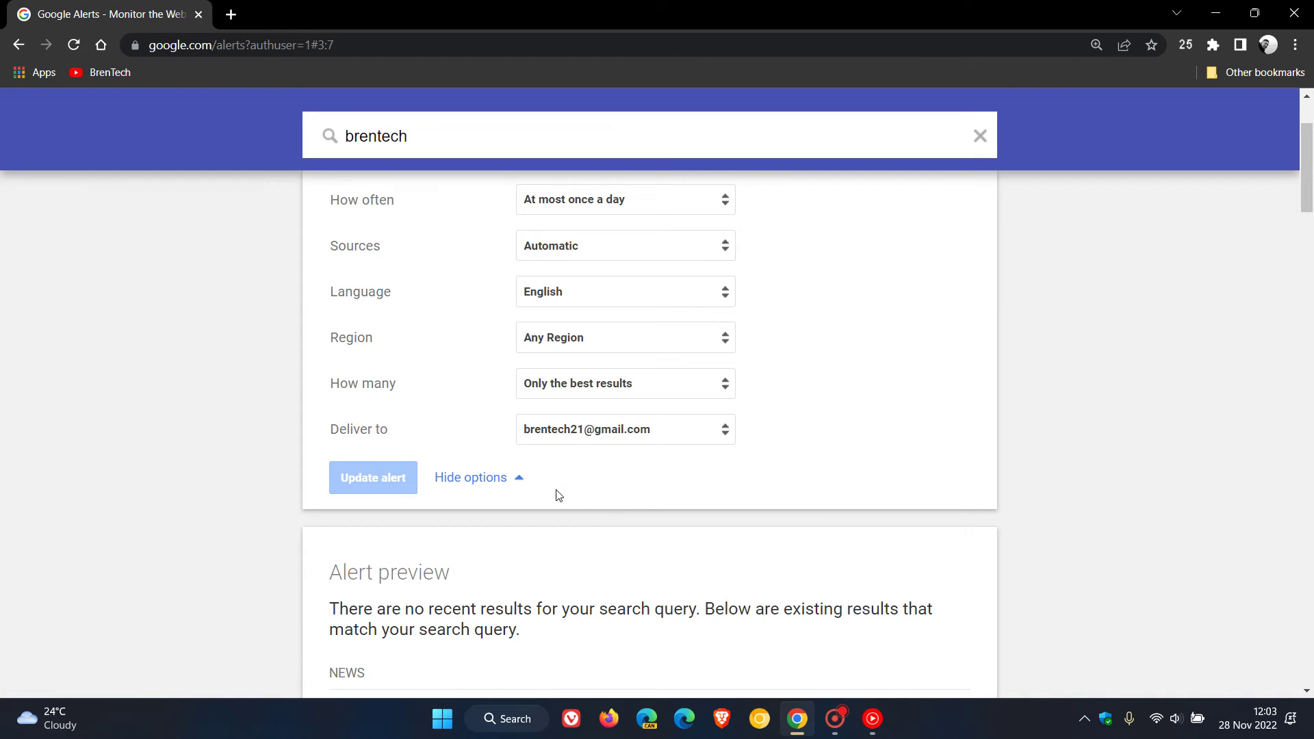
{"action": "left_click", "coordinate": [481, 482]}
{"action": "left_click", "coordinate": [978, 137]}
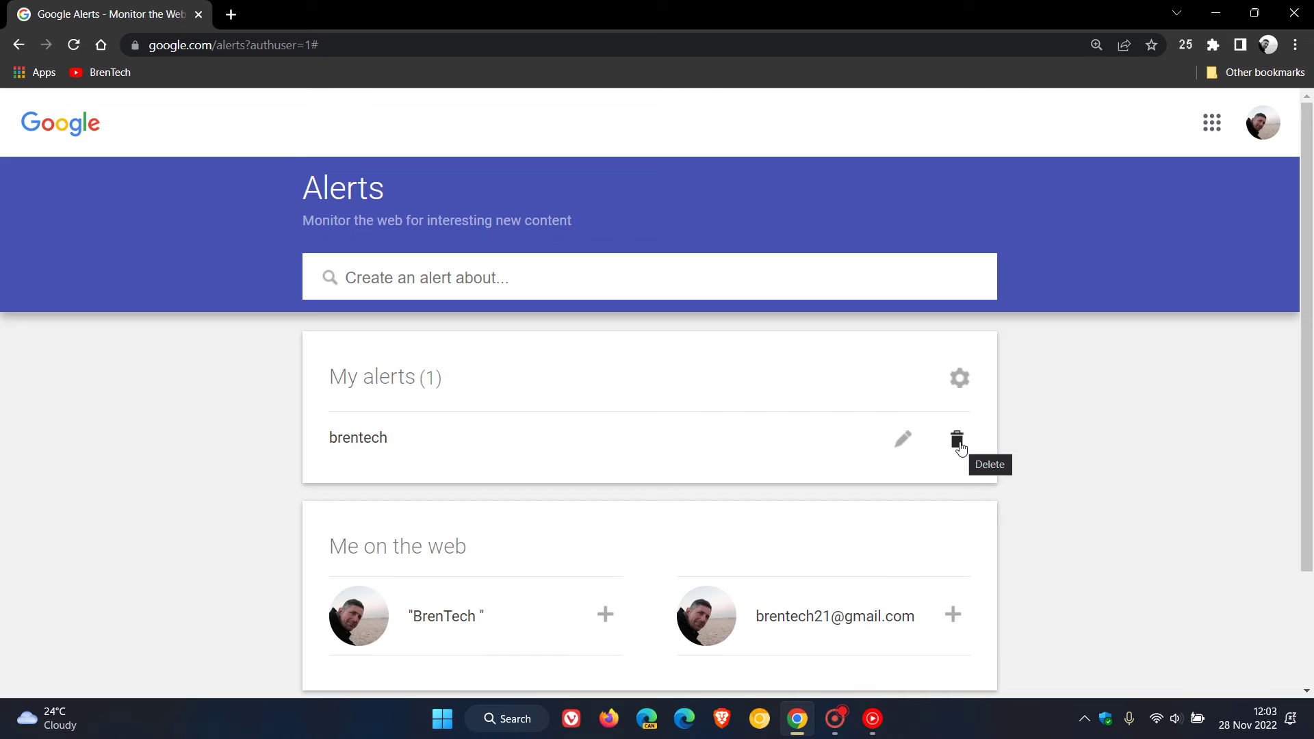
Step: In the alert settings, enable a fixed delivery time of 11:00 AM
{"action": "left_click", "coordinate": [960, 378]}
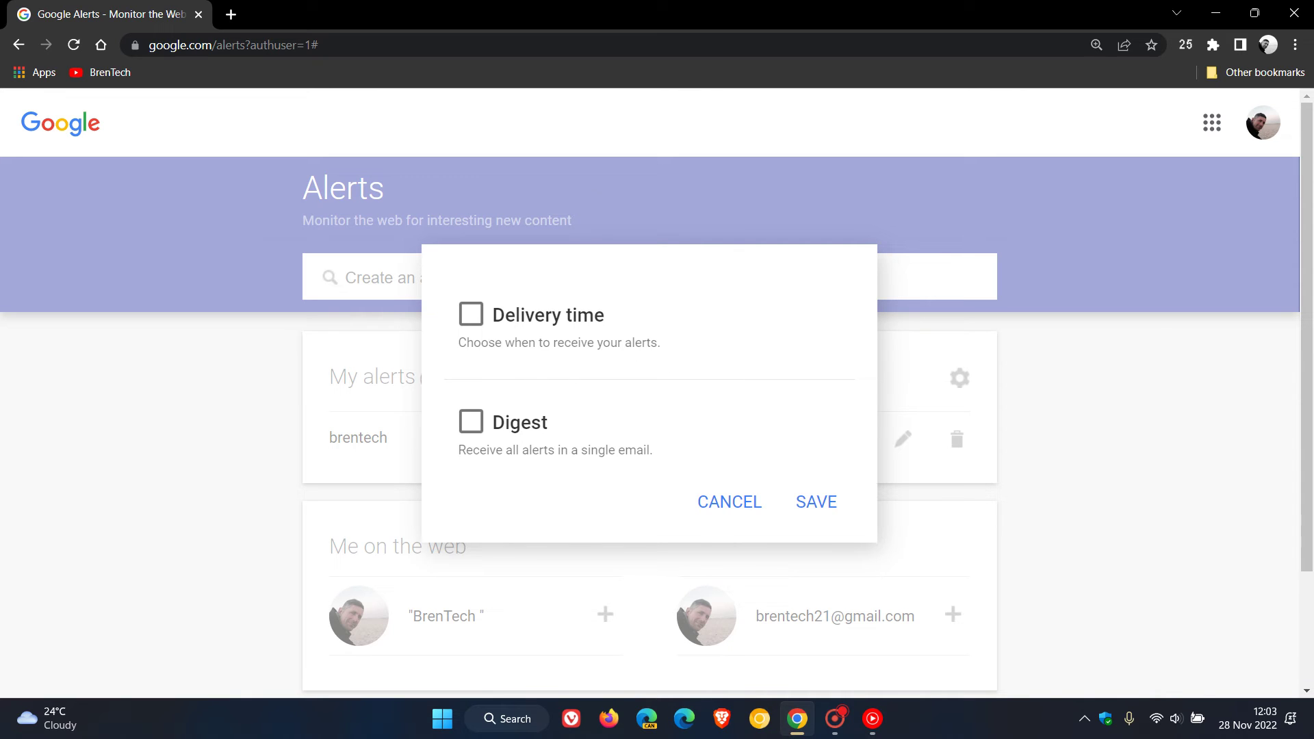
{"action": "left_click", "coordinate": [472, 318]}
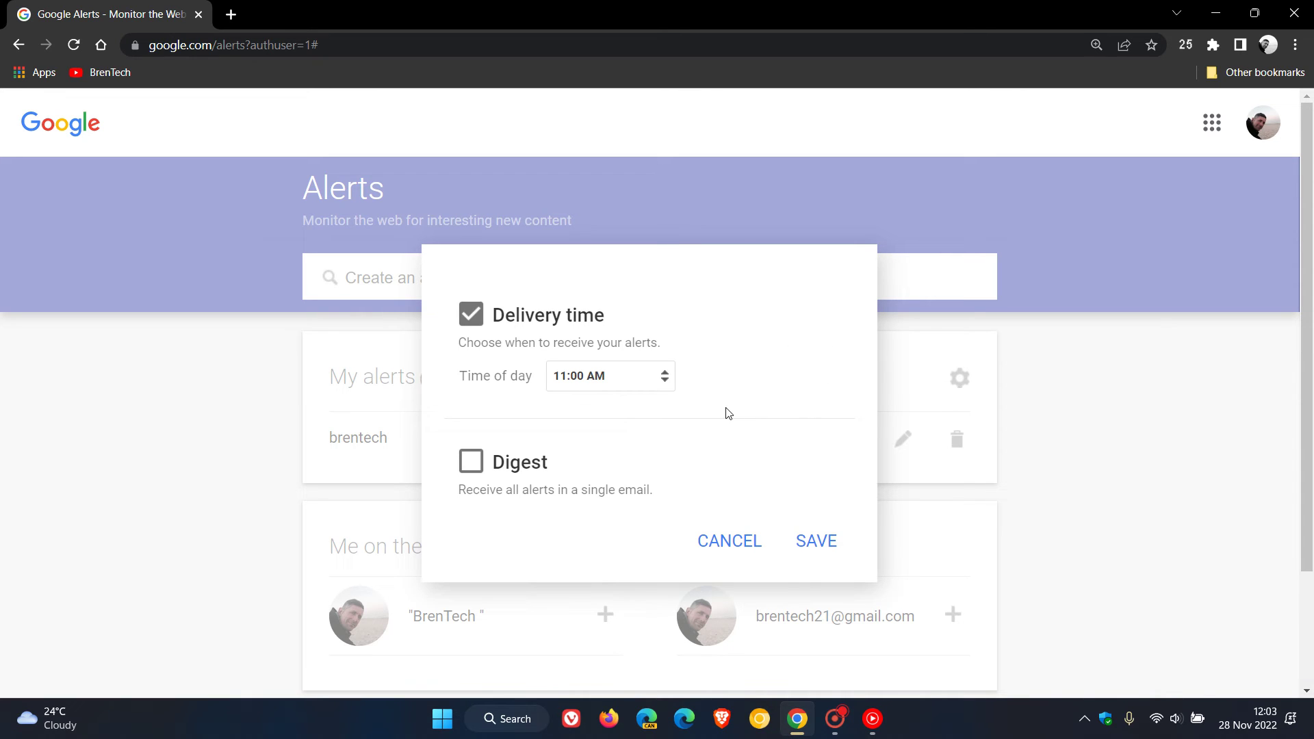
{"action": "left_click", "coordinate": [668, 388]}
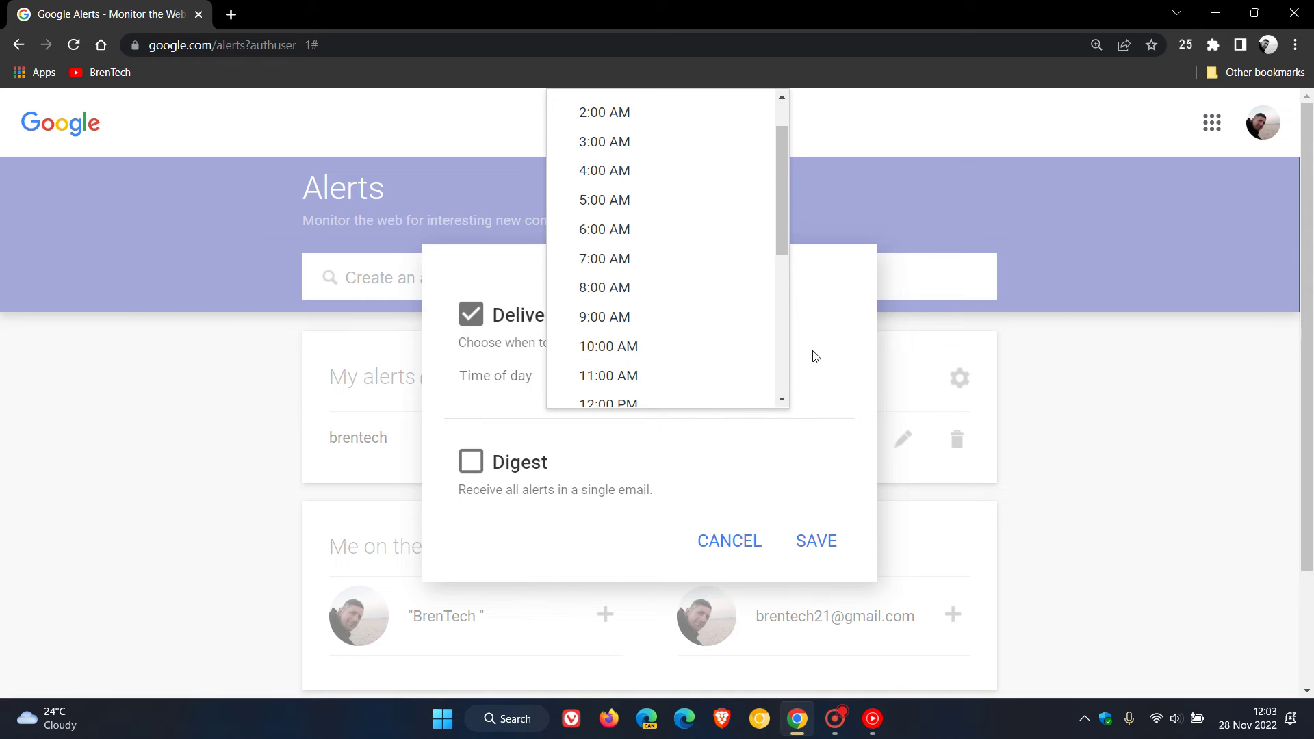
{"action": "left_click", "coordinate": [826, 383]}
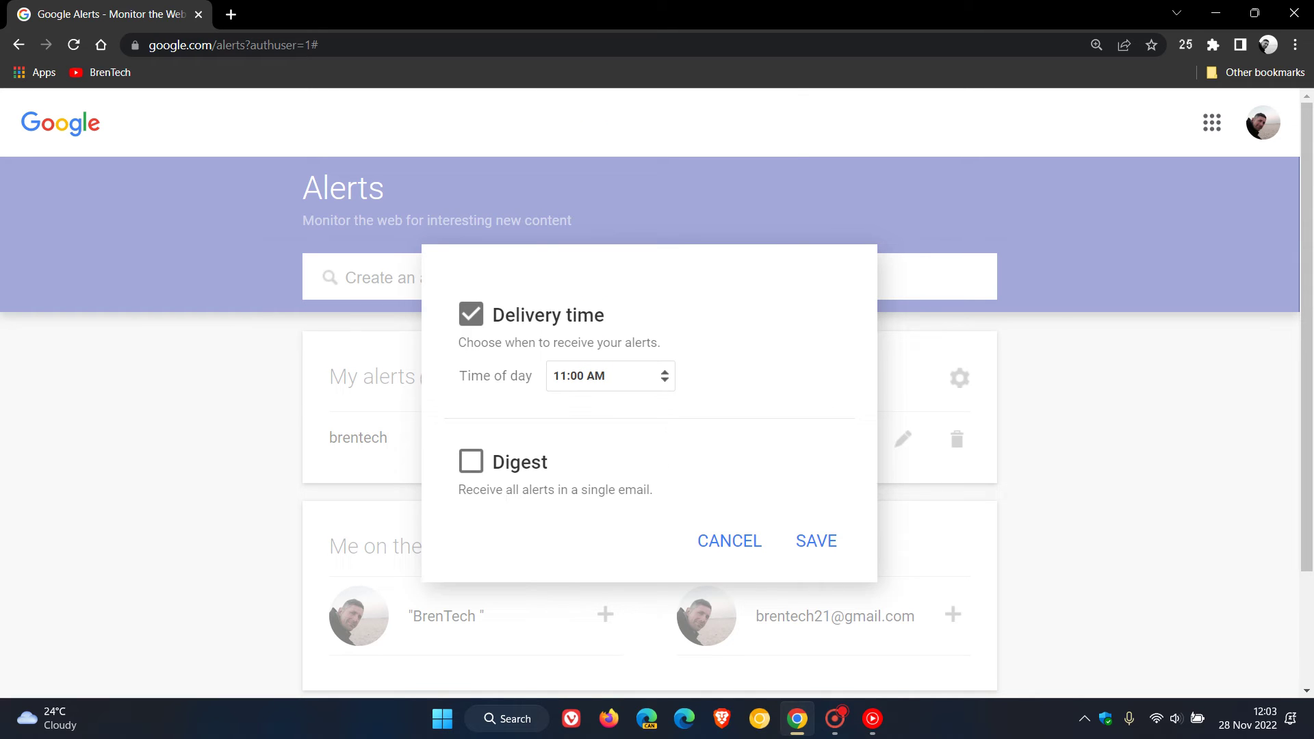
Step: Enable the digest e-mail at 'At most once a day' and save the settings
{"action": "left_click", "coordinate": [471, 461]}
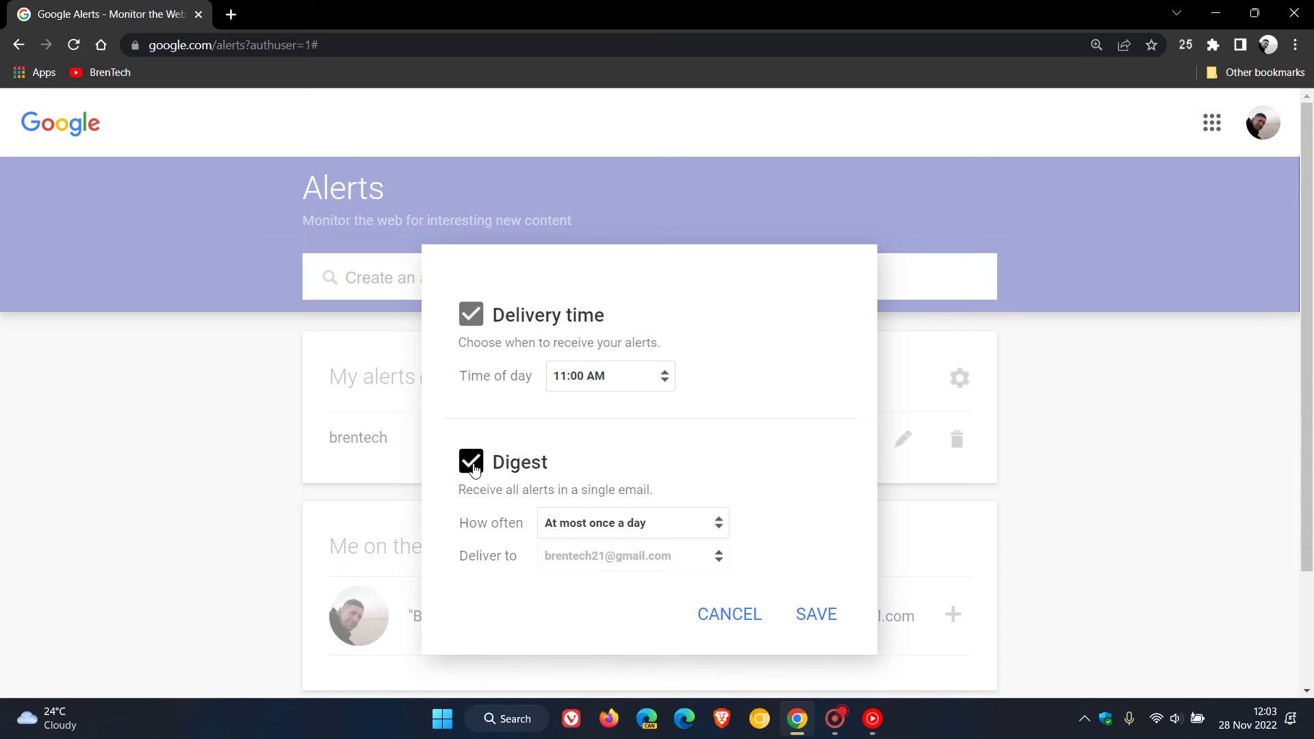
{"action": "left_click", "coordinate": [724, 525]}
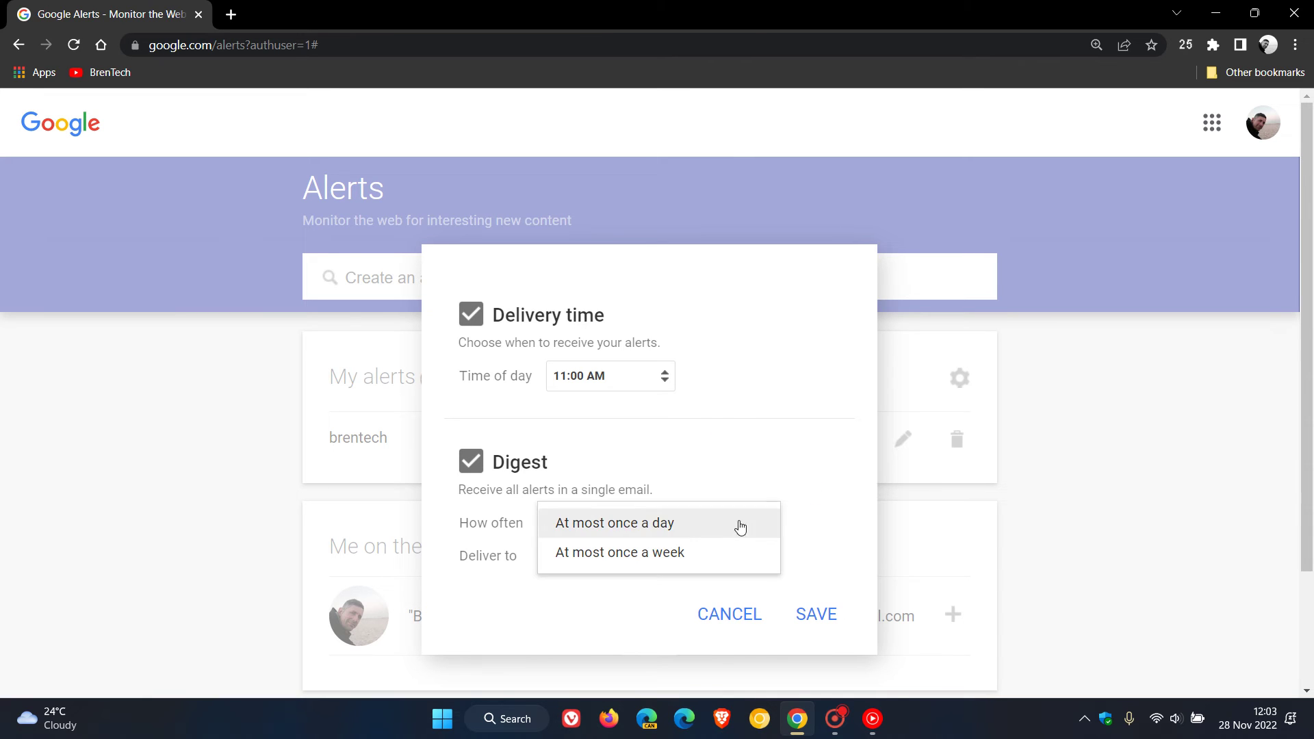
{"action": "left_click", "coordinate": [759, 441]}
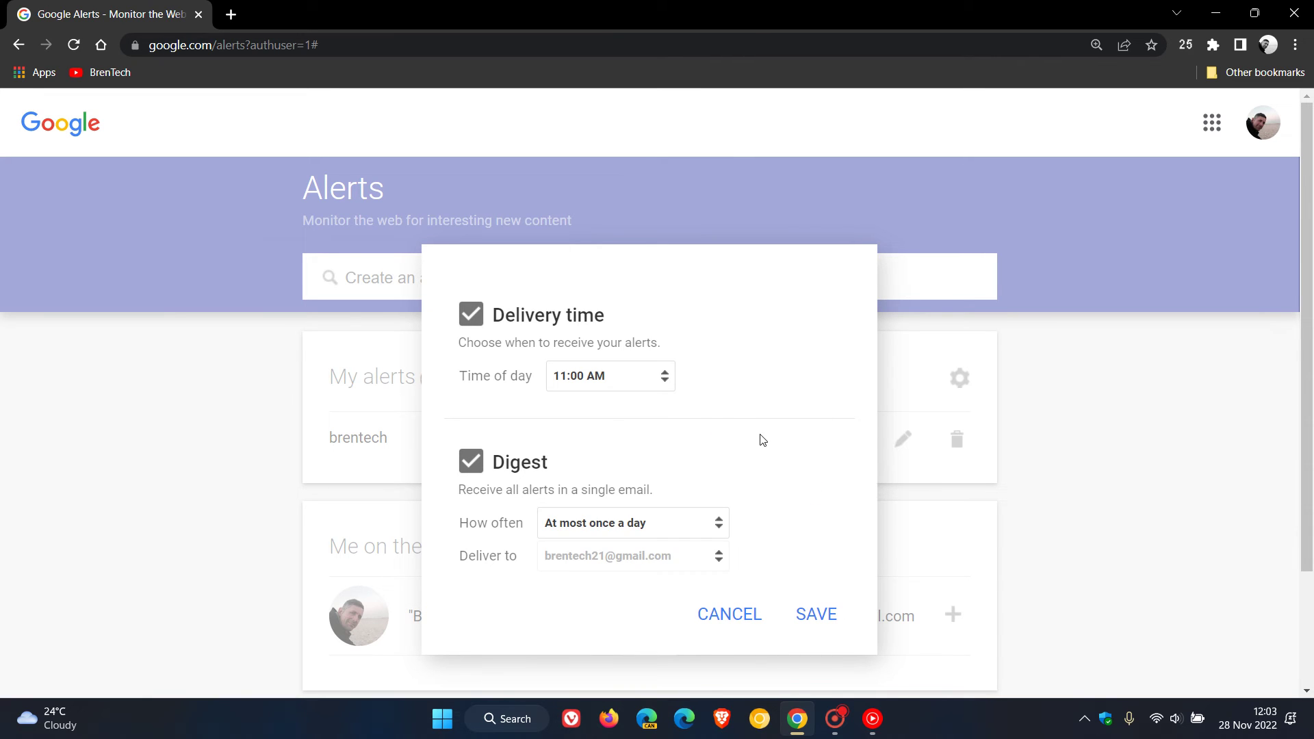
{"action": "left_click", "coordinate": [716, 537]}
{"action": "left_click", "coordinate": [716, 538]}
{"action": "left_click", "coordinate": [818, 614]}
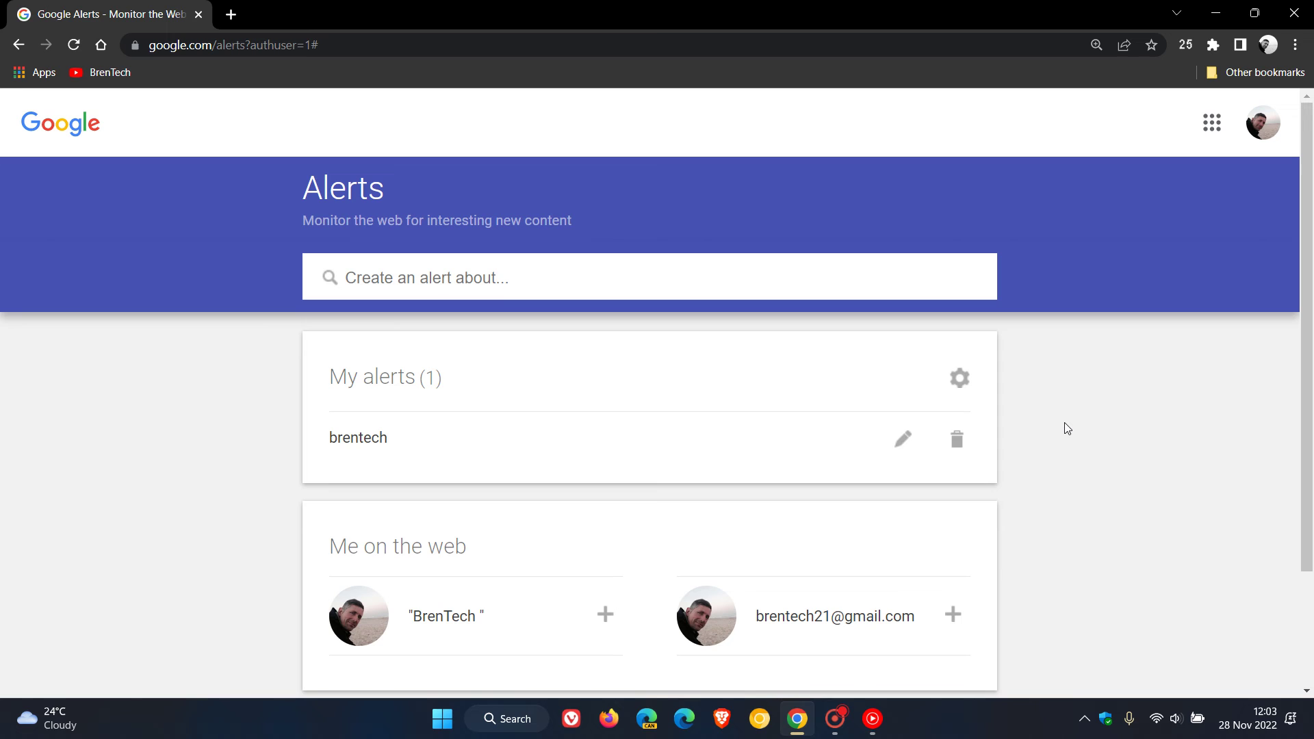
Step: Add an alert for the "BrenTech" name suggestion under Me on the web
{"action": "left_click", "coordinate": [605, 616]}
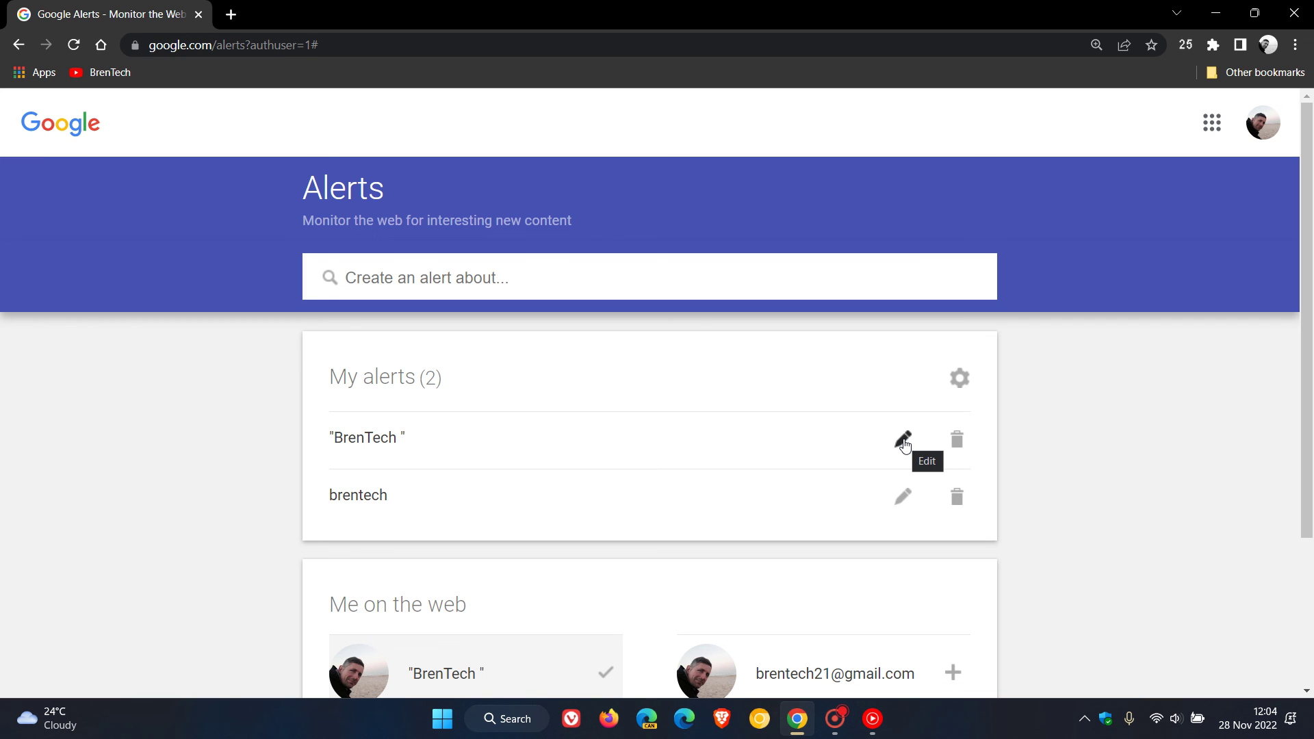
{"action": "left_click", "coordinate": [961, 381]}
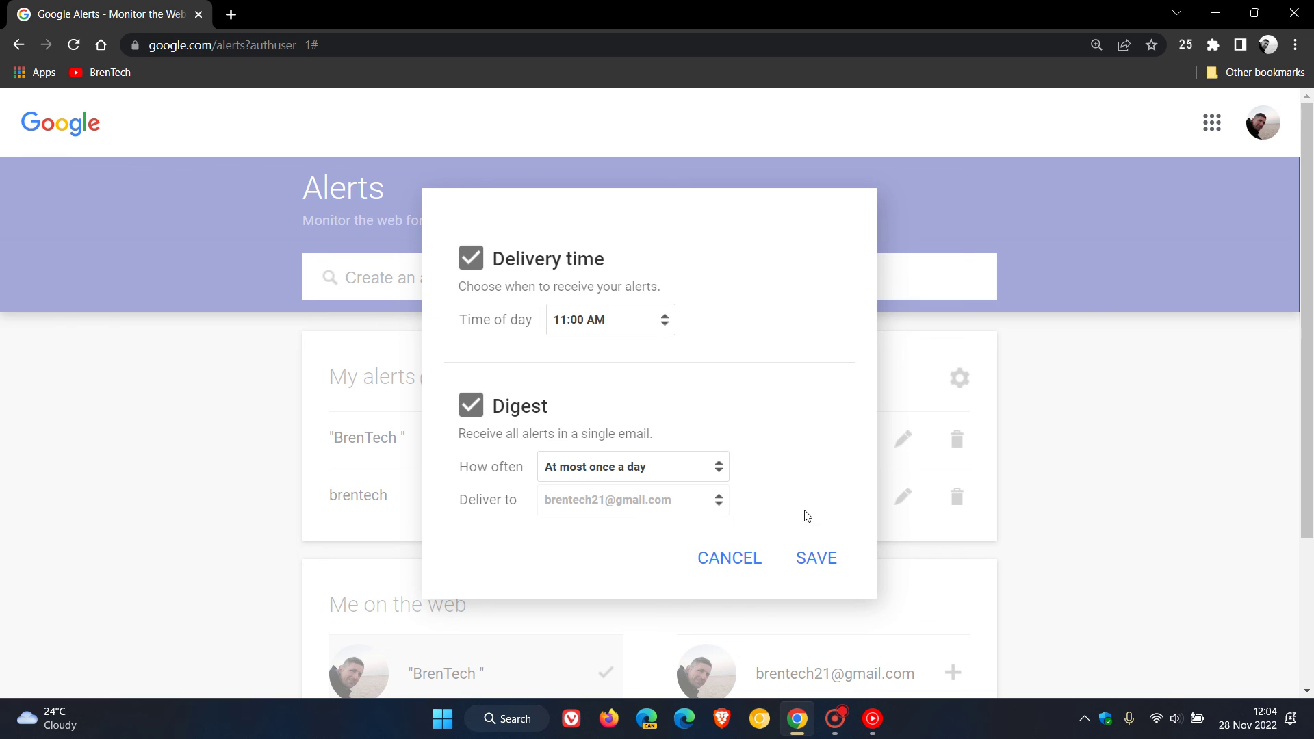
{"action": "left_click", "coordinate": [748, 559]}
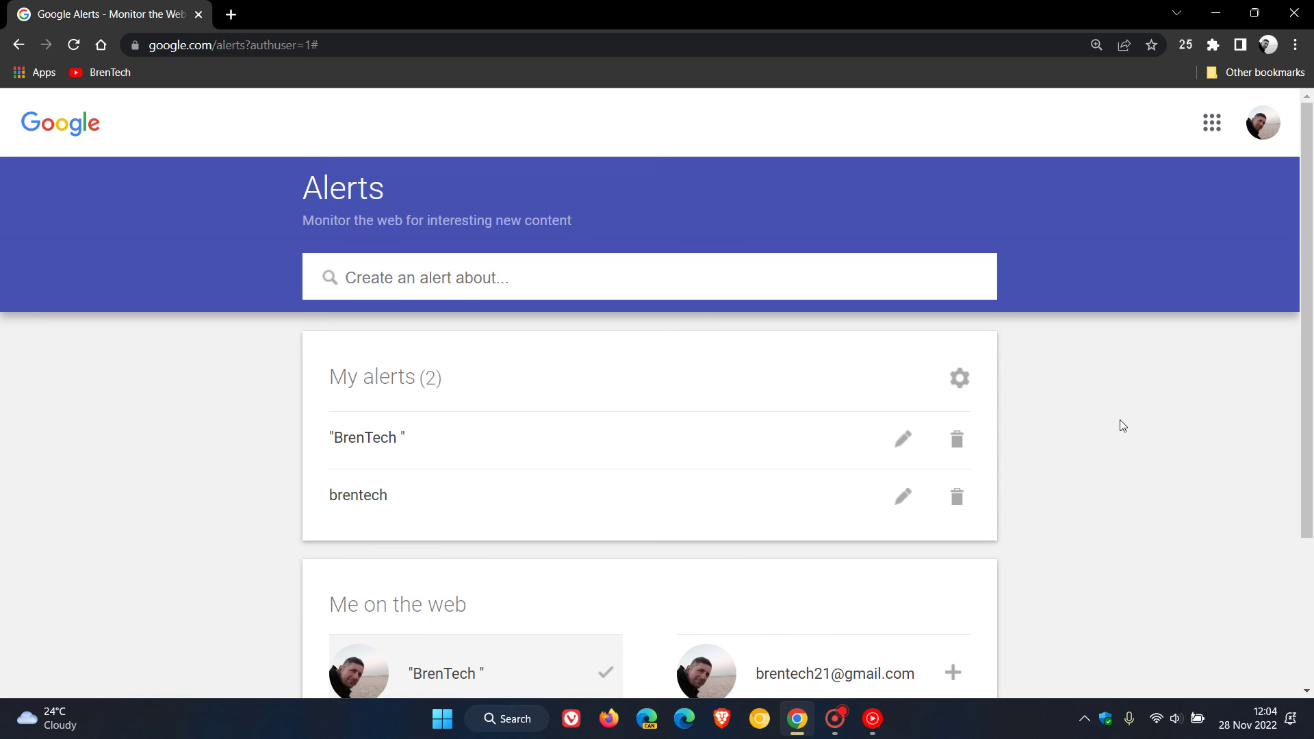